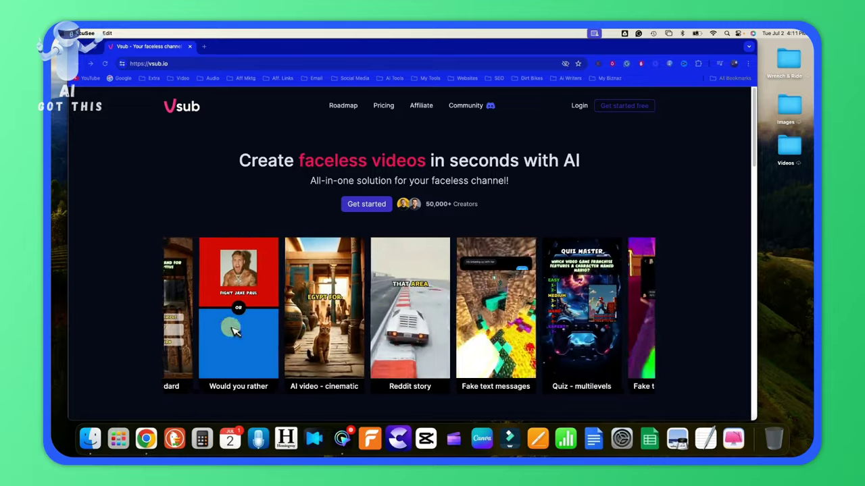
pyautogui.scroll(-1, 463, 338)
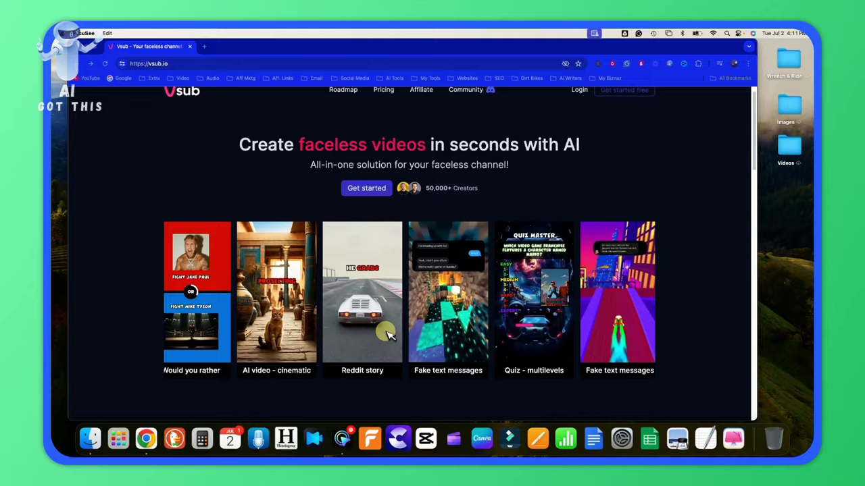
pyautogui.scroll(-2, 469, 334)
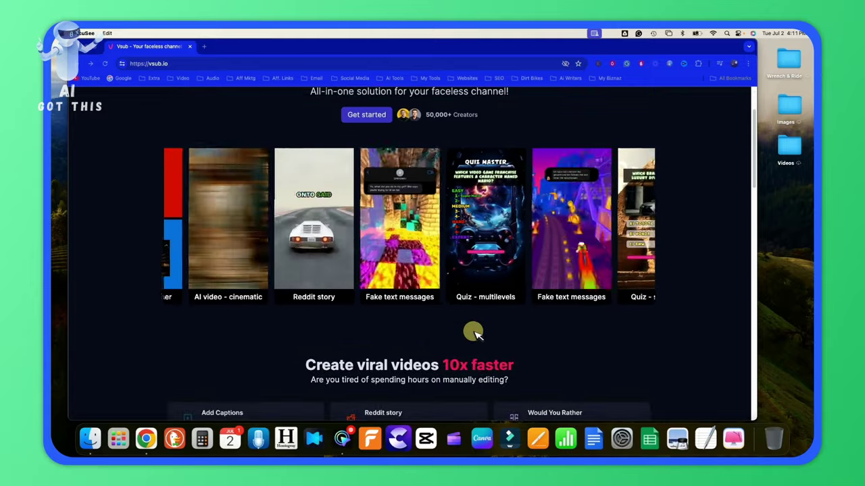
pyautogui.scroll(-4, 266, 287)
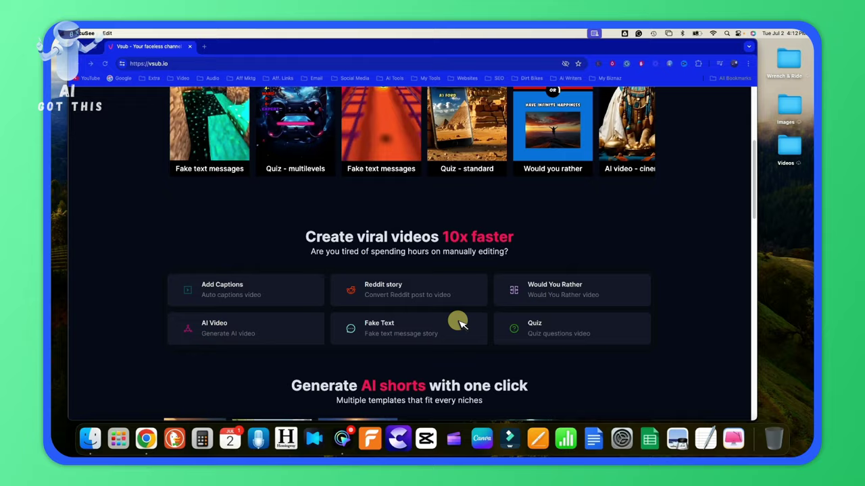
pyautogui.scroll(-5, 457, 322)
pyautogui.scroll(-2, 449, 330)
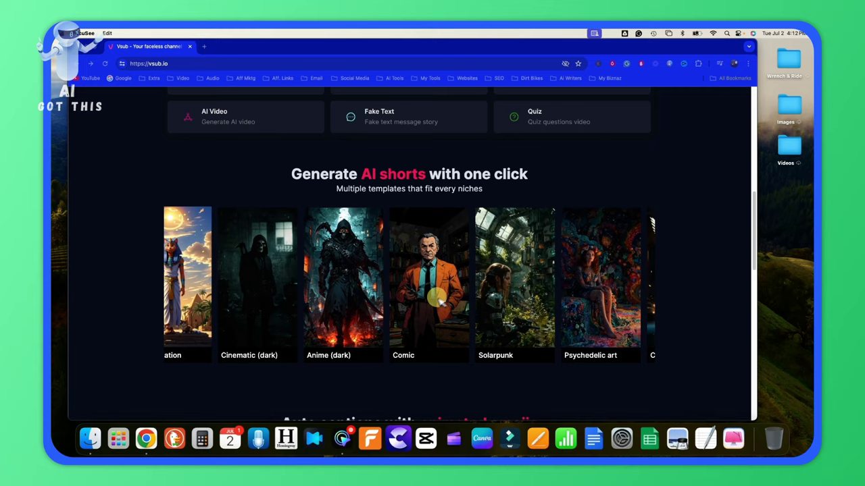
pyautogui.scroll(-1, 364, 297)
pyautogui.scroll(3, 365, 297)
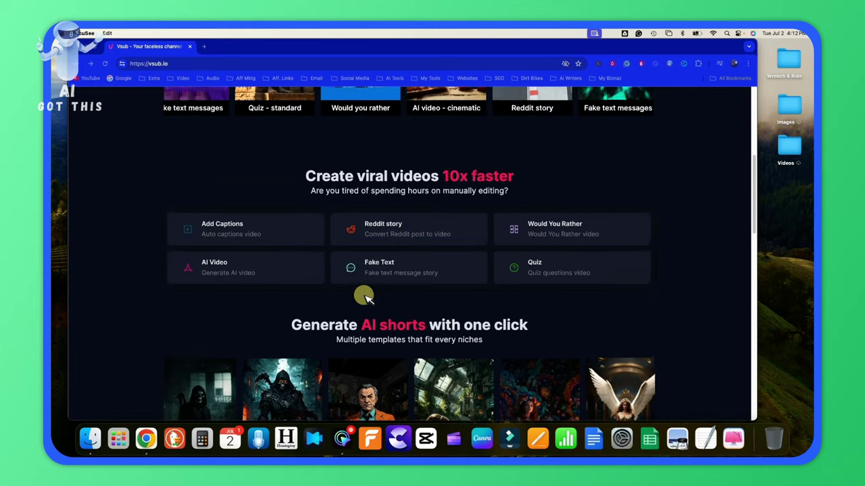
pyautogui.scroll(5, 363, 295)
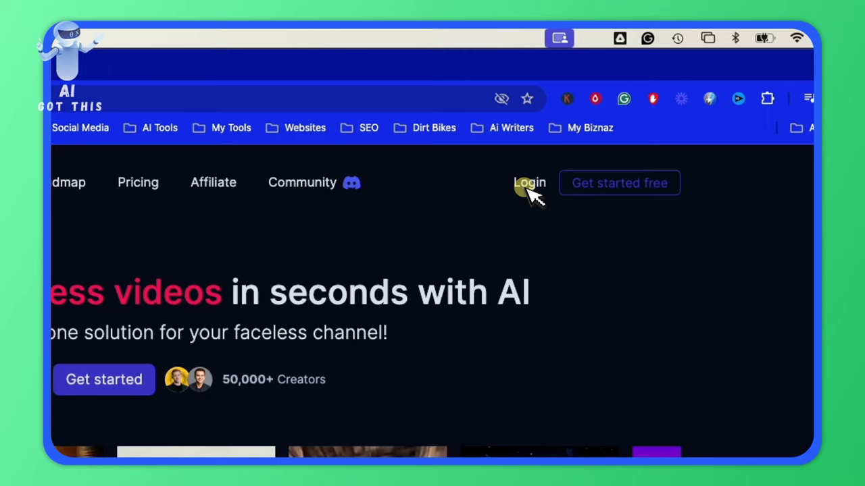
# Log in to Vsub with Google to reach the Pro-plan dashboard.
pyautogui.click(528, 190)
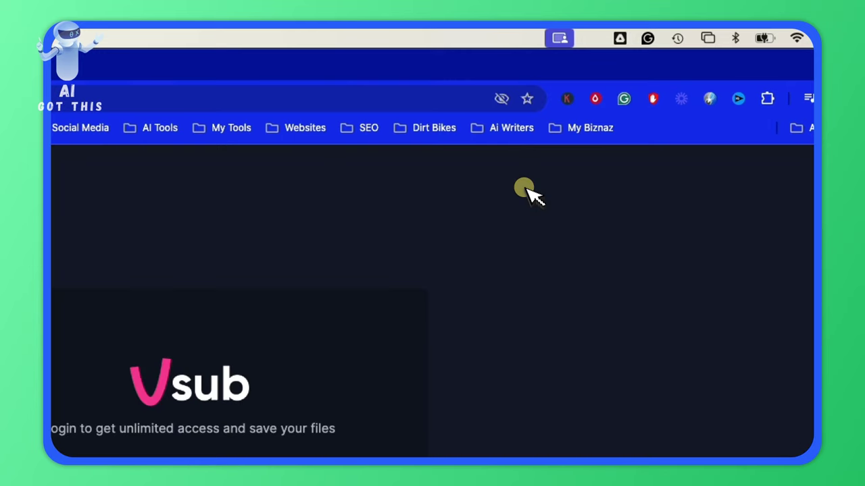
pyautogui.click(308, 357)
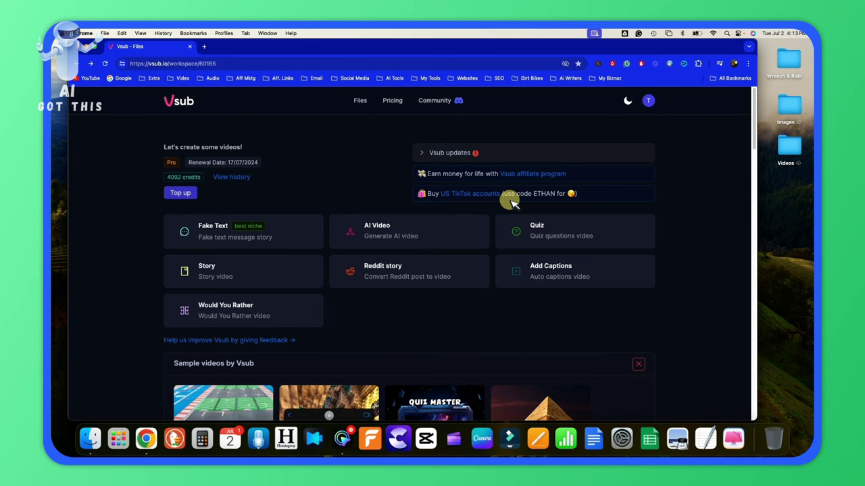
# Create a new Quiz video using the Multi levels template.
pyautogui.click(556, 236)
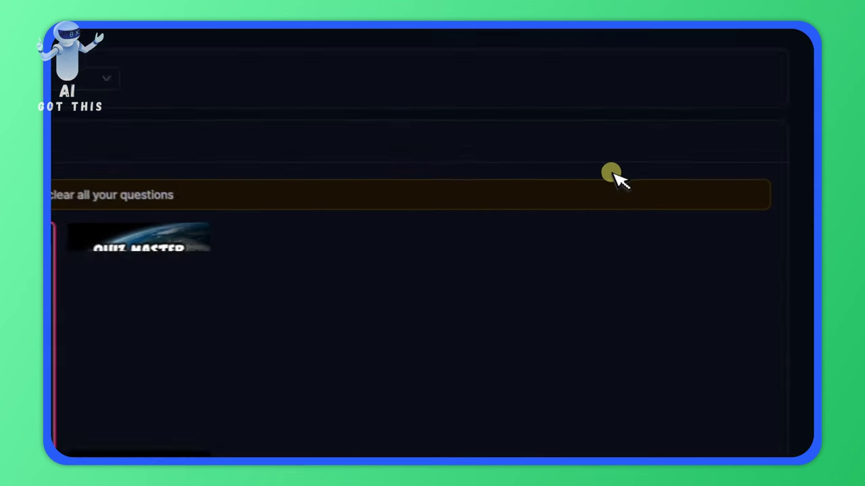
pyautogui.scroll(-3, 290, 277)
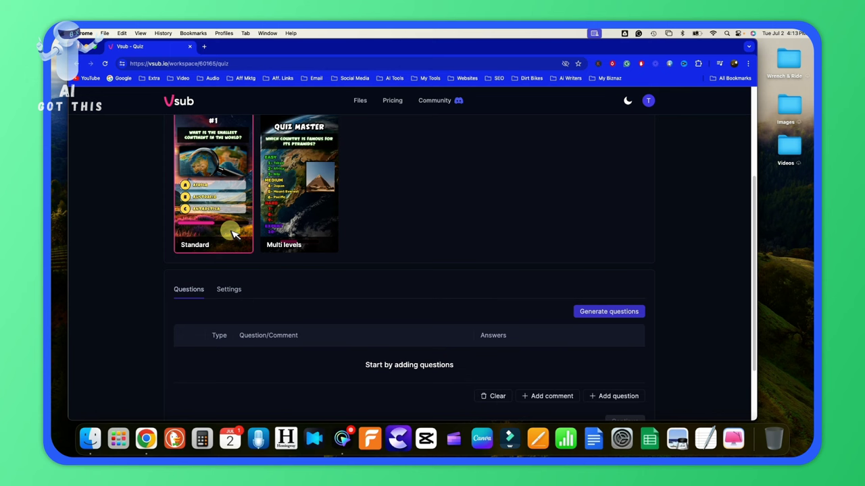
pyautogui.scroll(2, 228, 243)
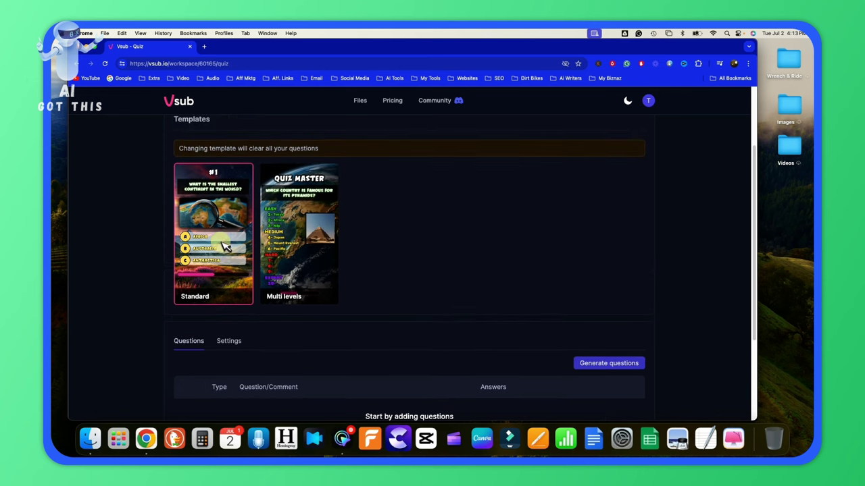
pyautogui.click(304, 279)
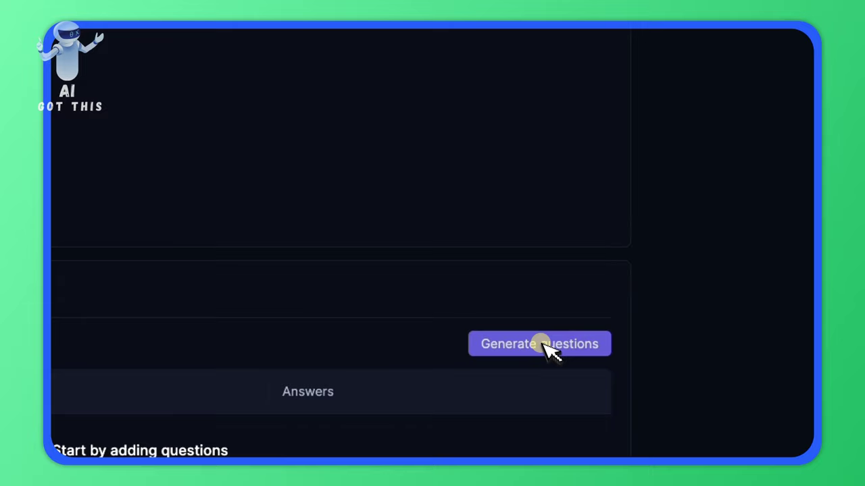
# Generate English quiz questions with the topic changed from Geography to 'human anatomy'.
pyautogui.click(534, 347)
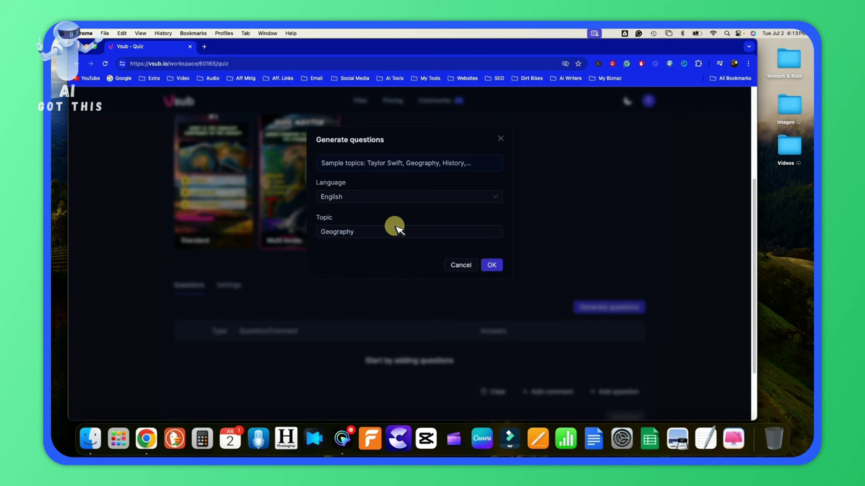
pyautogui.click(368, 236)
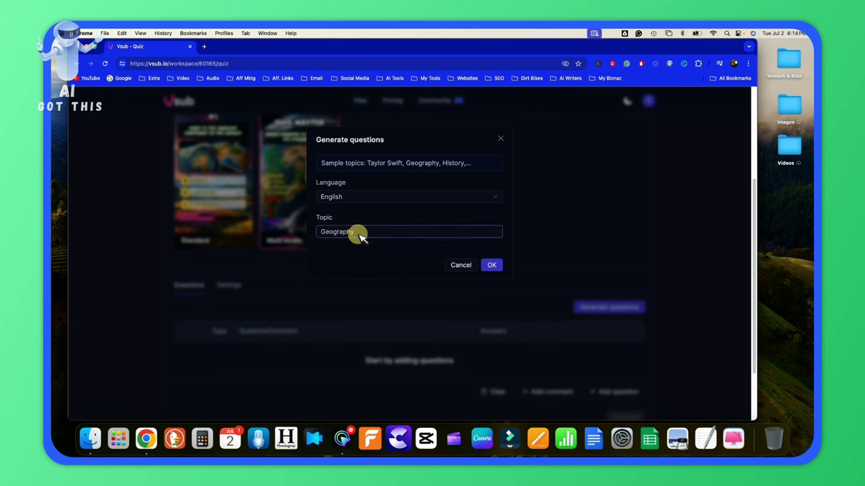
pyautogui.moveTo(309, 231); pyautogui.dragTo(358, 237)
pyautogui.moveTo(362, 232); pyautogui.dragTo(323, 229)
pyautogui.press('BackSpace')
pyautogui.write('man anatomy')
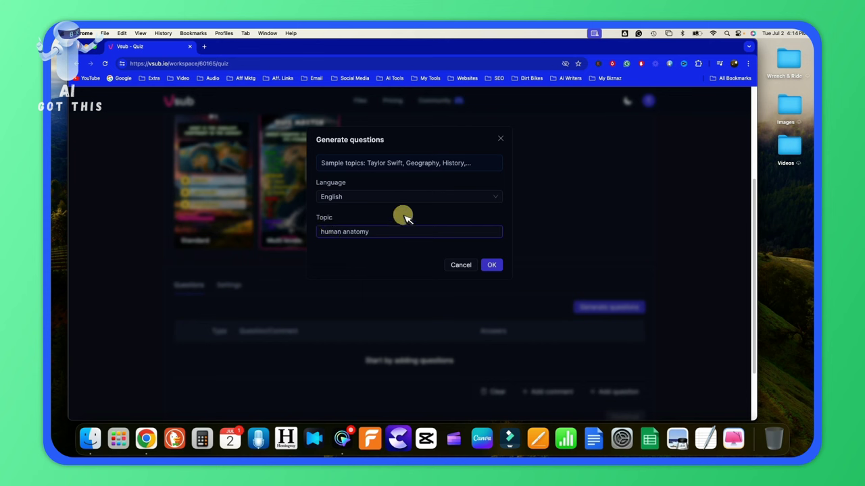
pyautogui.click(495, 197)
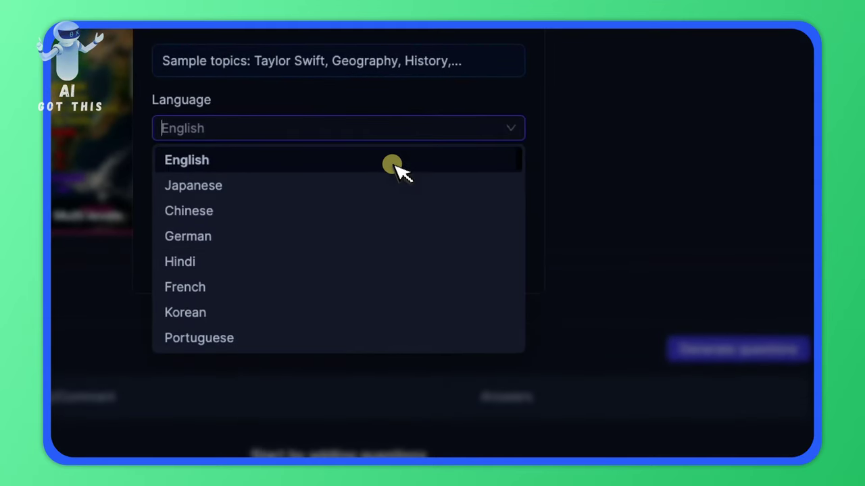
pyautogui.click(393, 166)
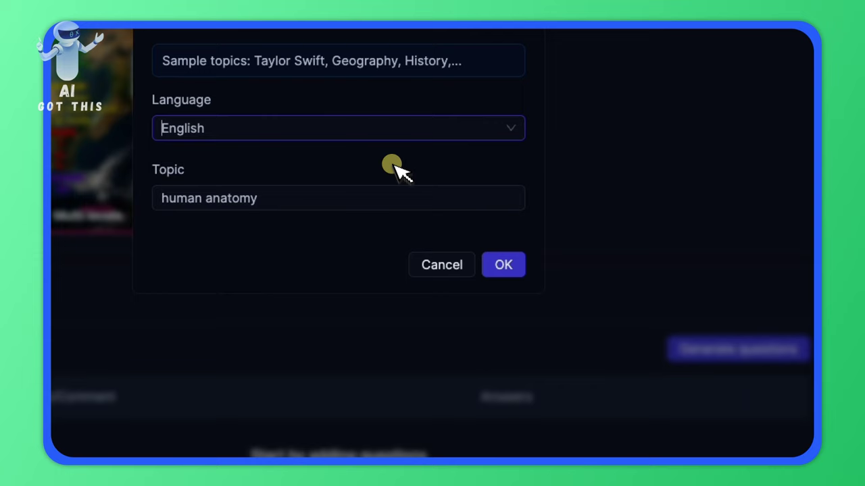
pyautogui.click(505, 267)
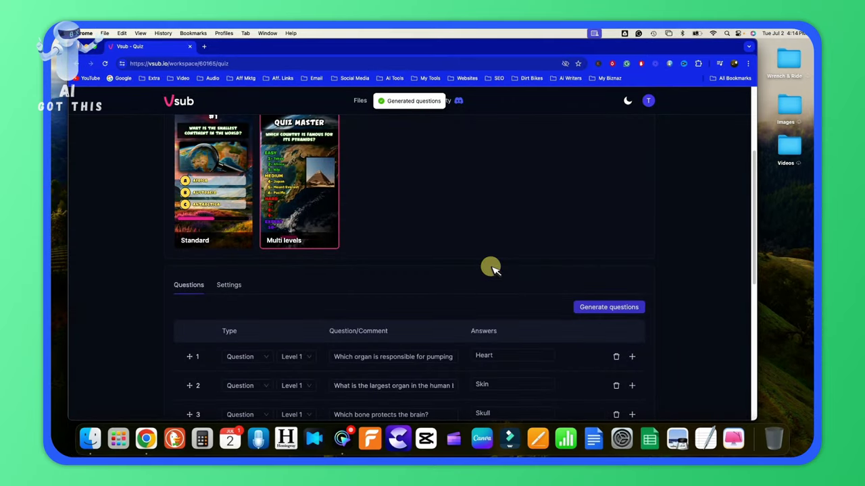
pyautogui.scroll(-3, 489, 255)
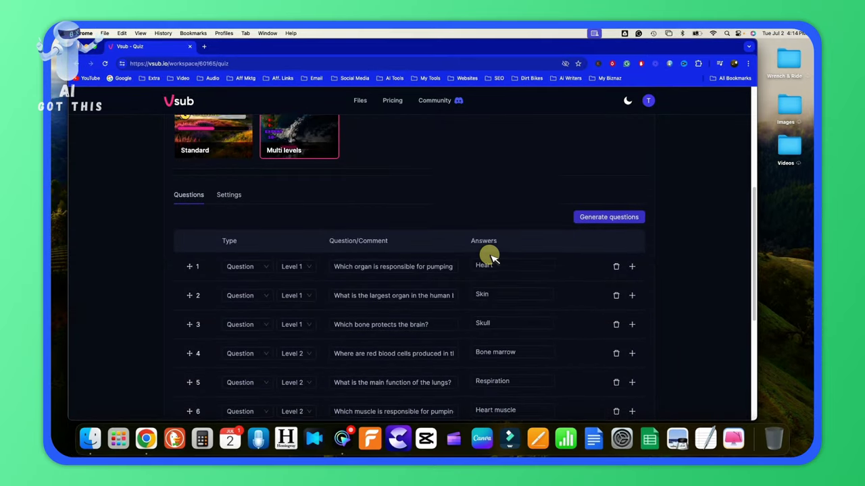
pyautogui.scroll(-1, 490, 256)
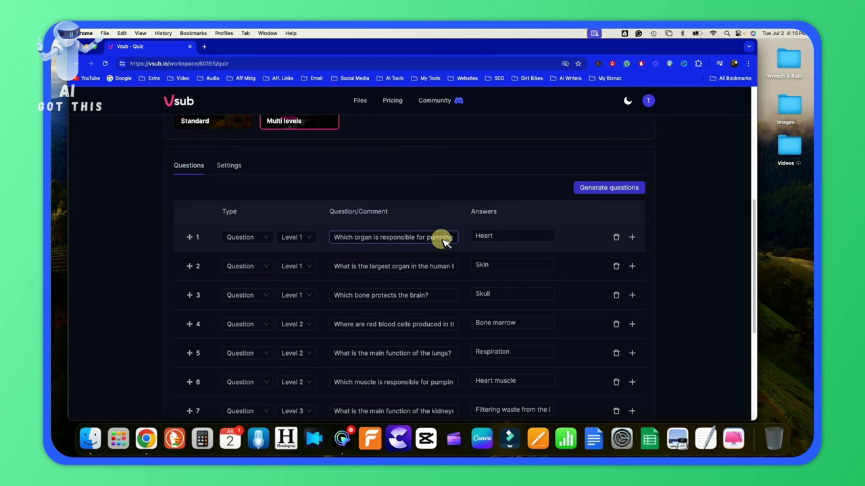
pyautogui.moveTo(433, 245); pyautogui.dragTo(466, 238)
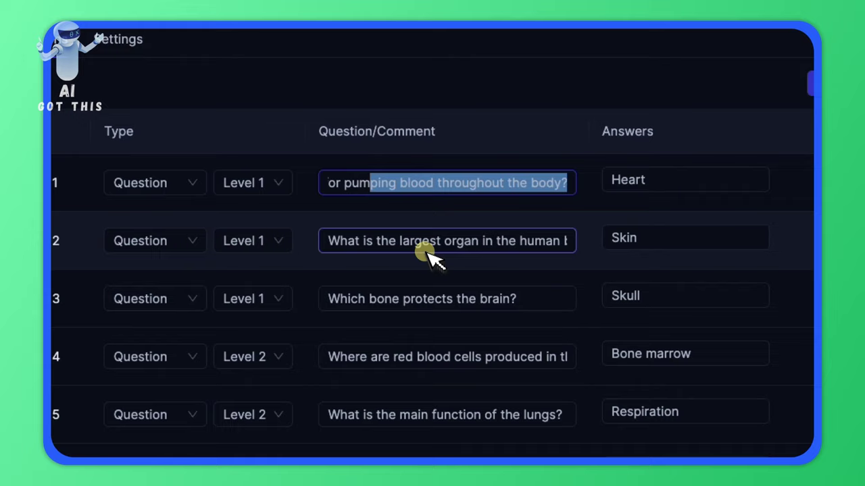
pyautogui.click(434, 266)
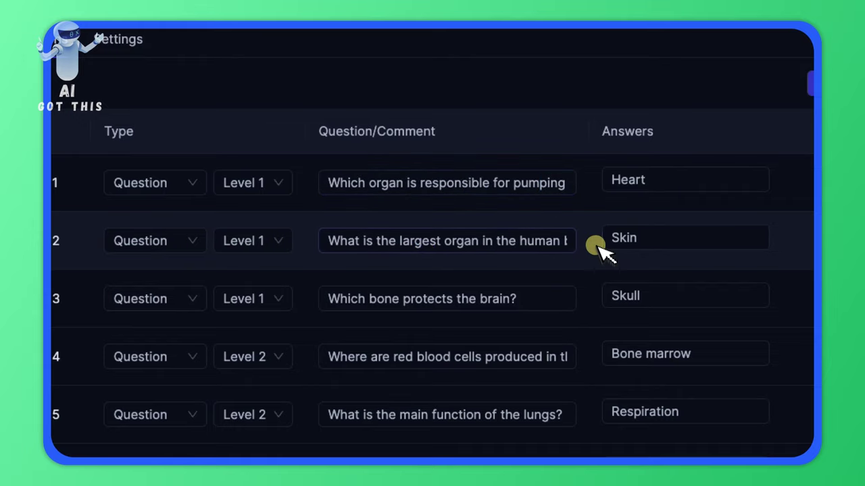
pyautogui.click(405, 301)
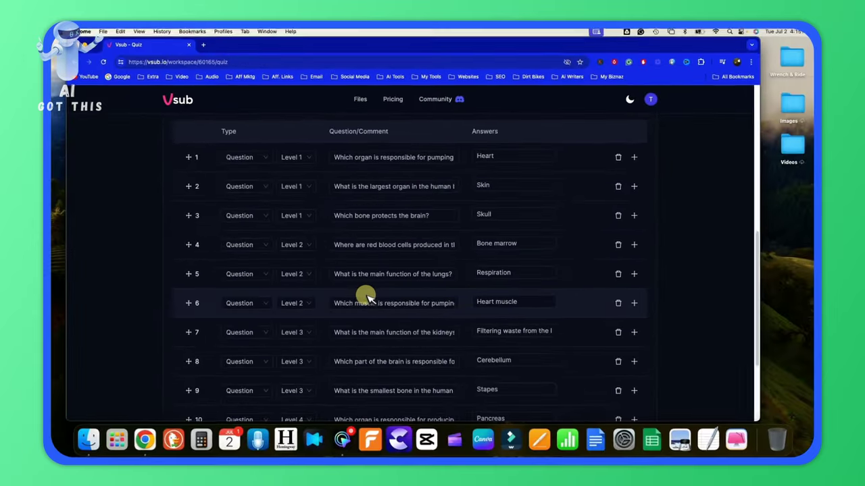
pyautogui.scroll(-3, 368, 298)
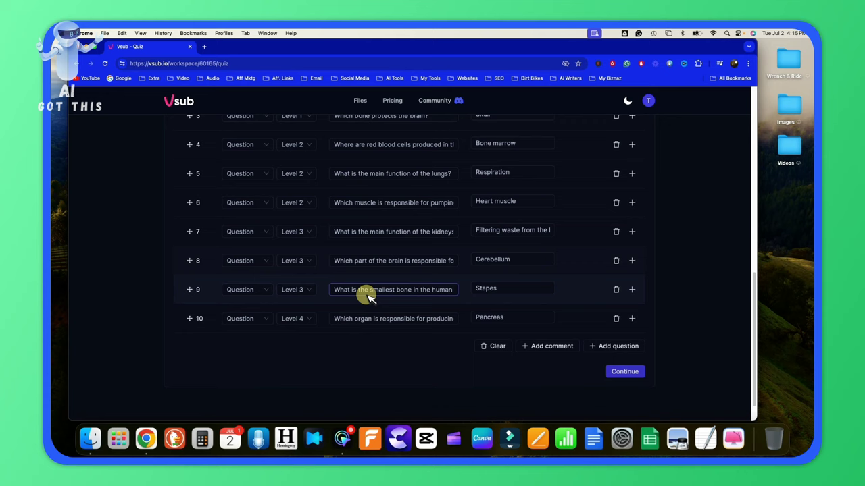
pyautogui.scroll(1, 364, 294)
pyautogui.scroll(1, 363, 290)
pyautogui.scroll(1, 366, 291)
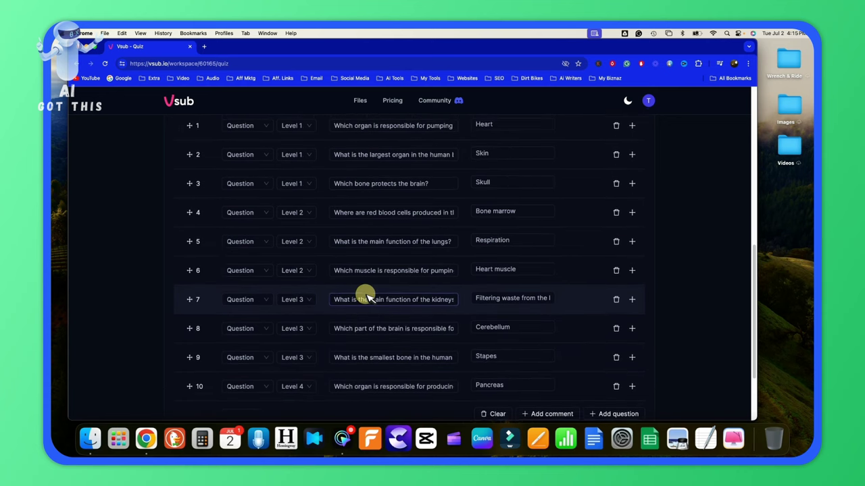
pyautogui.scroll(2, 349, 259)
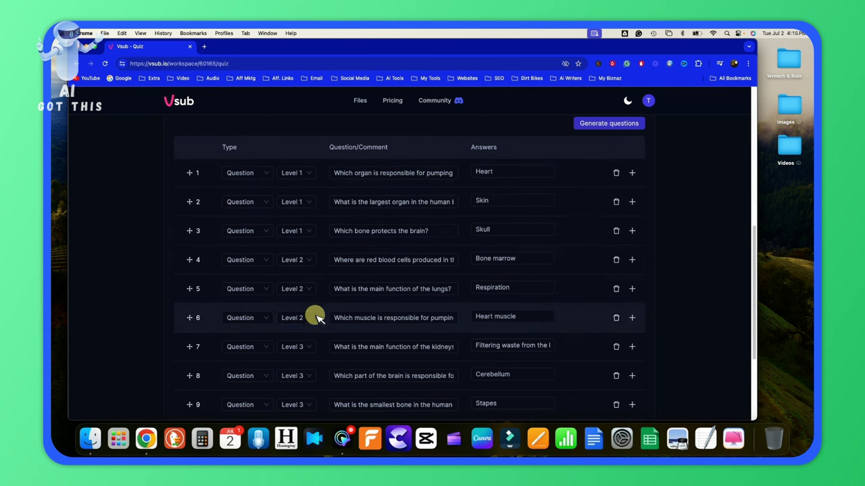
pyautogui.scroll(-2, 314, 318)
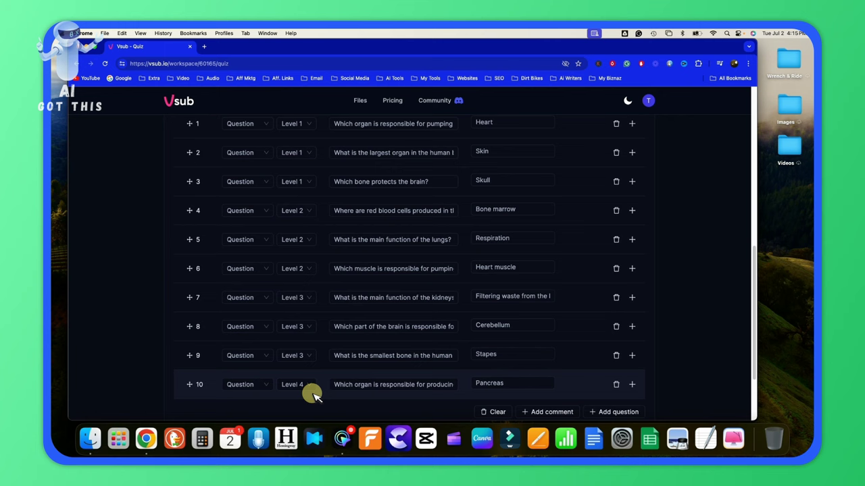
pyautogui.scroll(4, 286, 294)
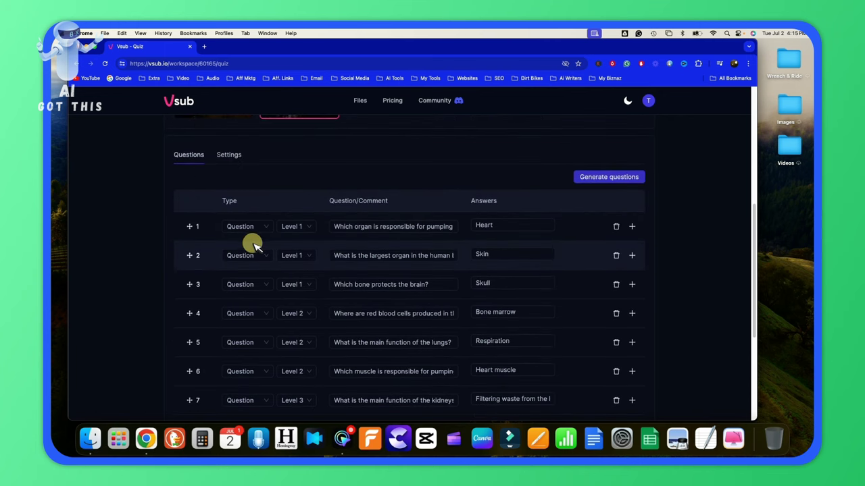
# Keep the Adam voice, set the custom image prompt to 'human anatomy', and build the video.
pyautogui.click(222, 150)
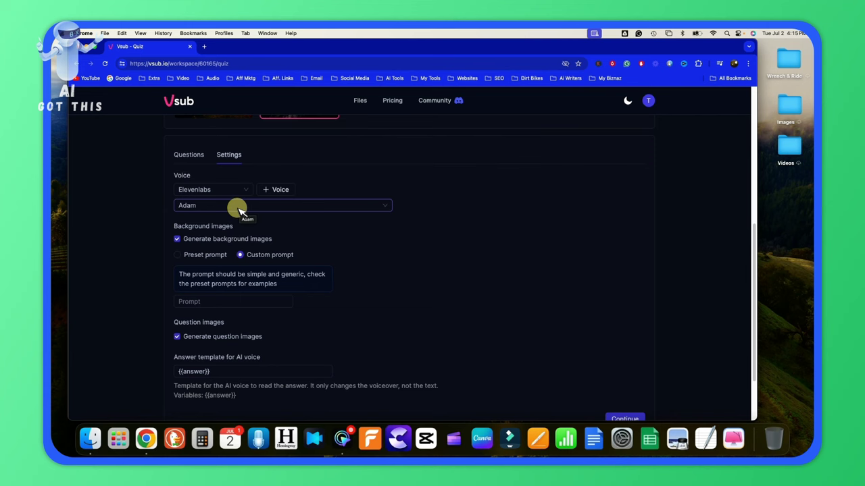
pyautogui.click(384, 207)
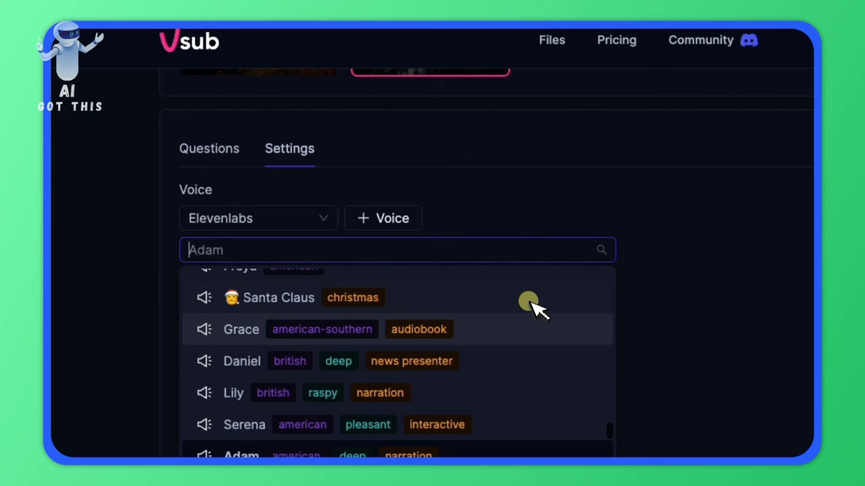
pyautogui.click(538, 223)
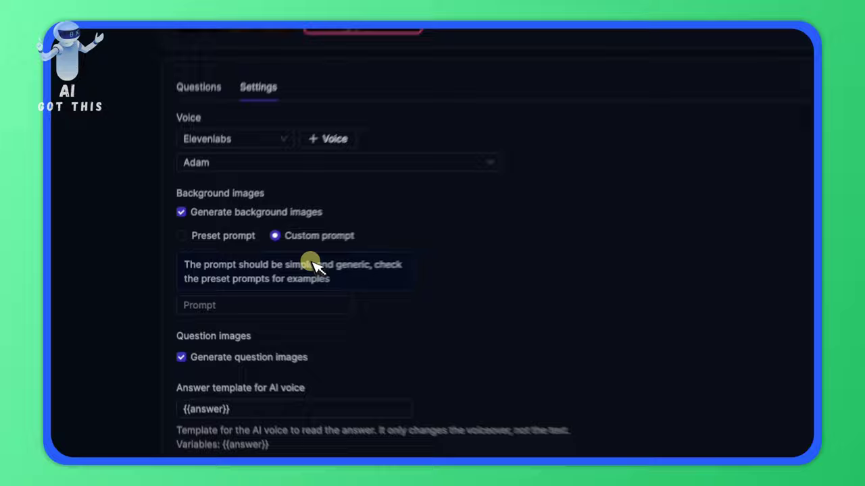
pyautogui.click(251, 307)
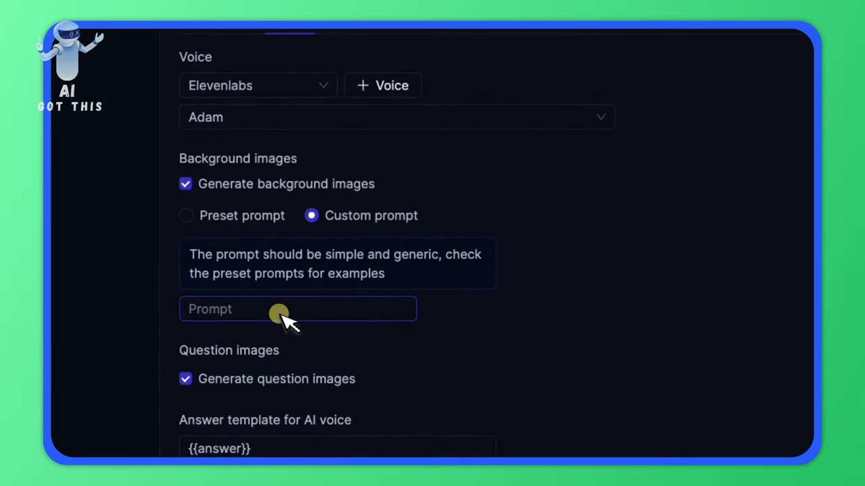
pyautogui.write('human anatomy')
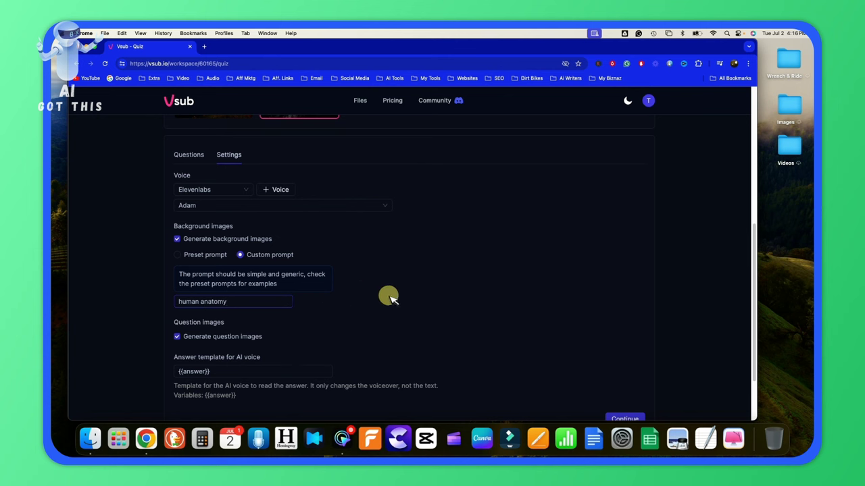
pyautogui.scroll(-2, 498, 299)
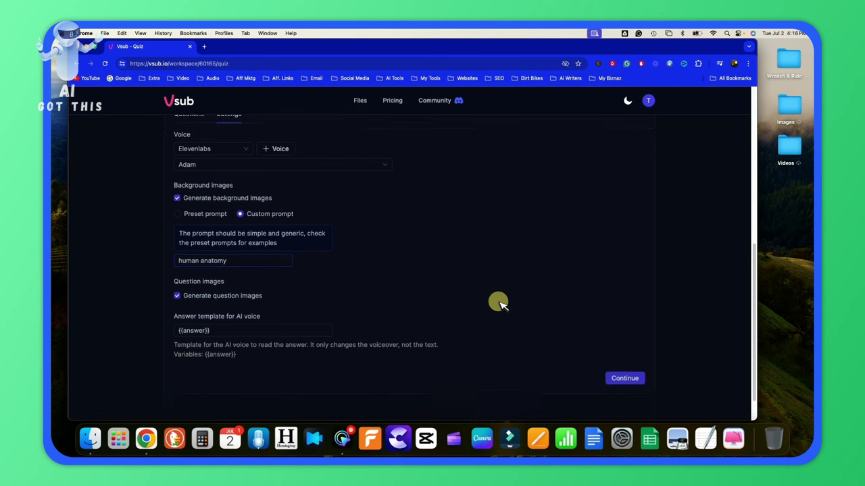
pyautogui.click(627, 369)
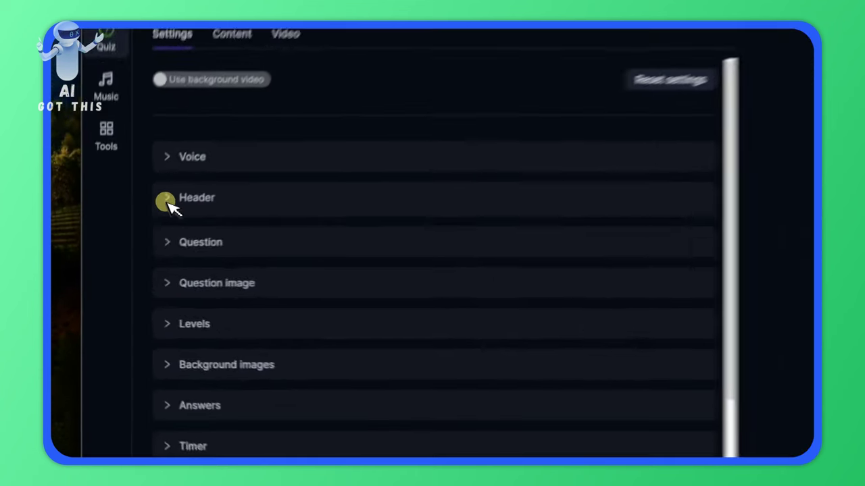
# Enter 'Human Anatomy' as the header template text.
pyautogui.click(122, 241)
pyautogui.click(385, 213)
pyautogui.write('H')
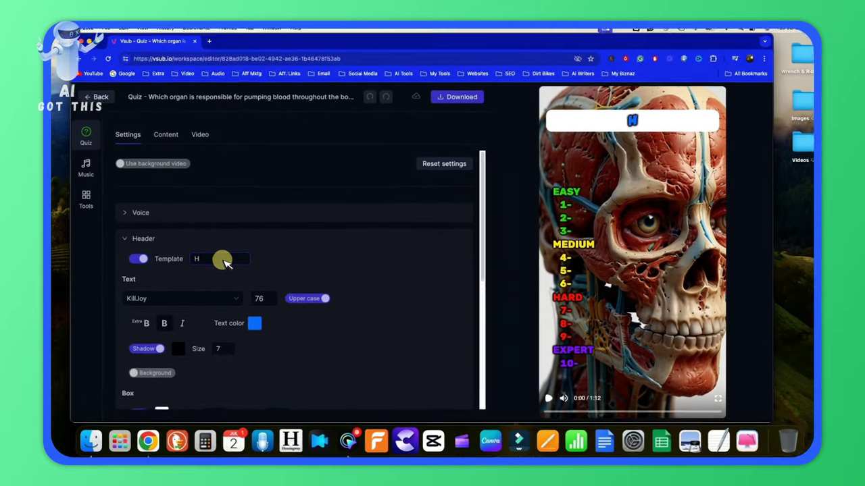
pyautogui.write('uman')
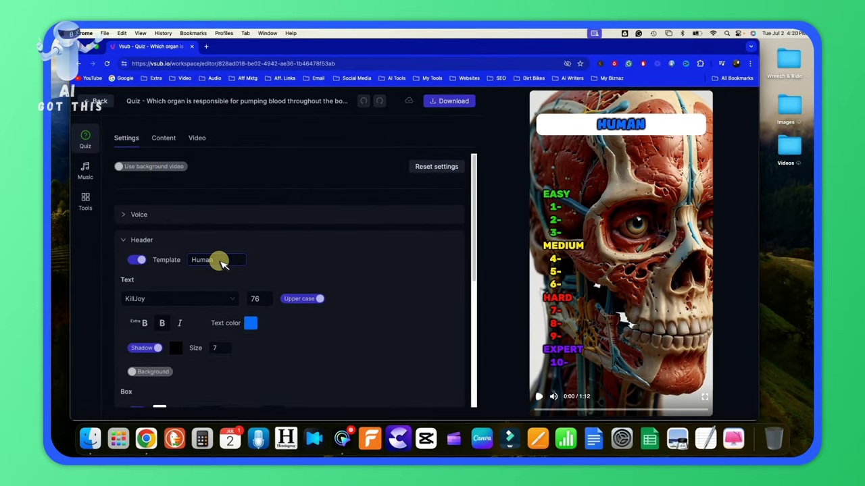
pyautogui.write(' Anatomy')
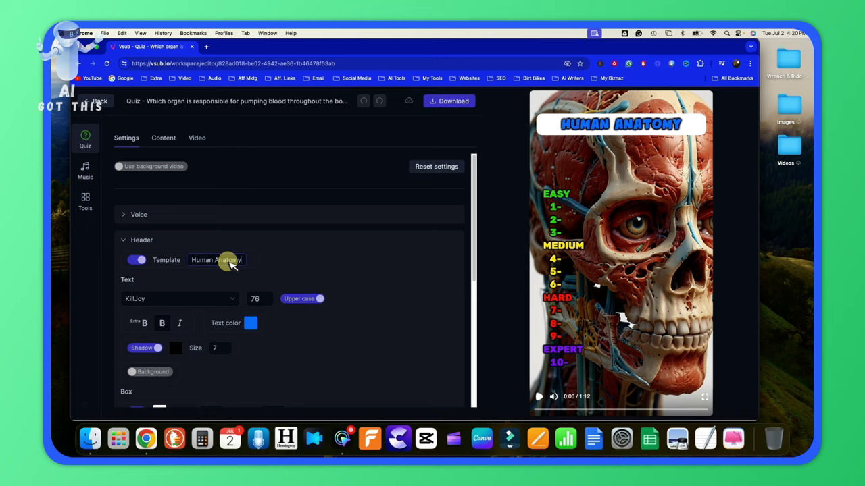
pyautogui.click(123, 240)
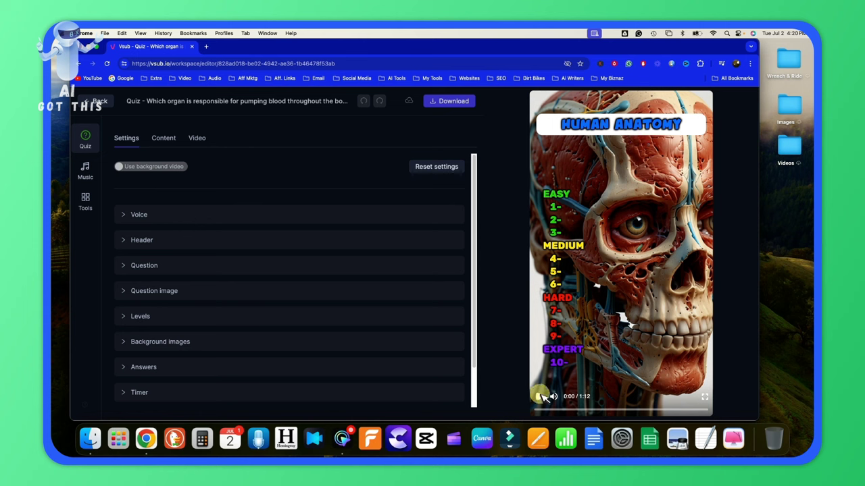
# Play the 1:12 quiz preview to watch the answers appear.
pyautogui.click(539, 397)
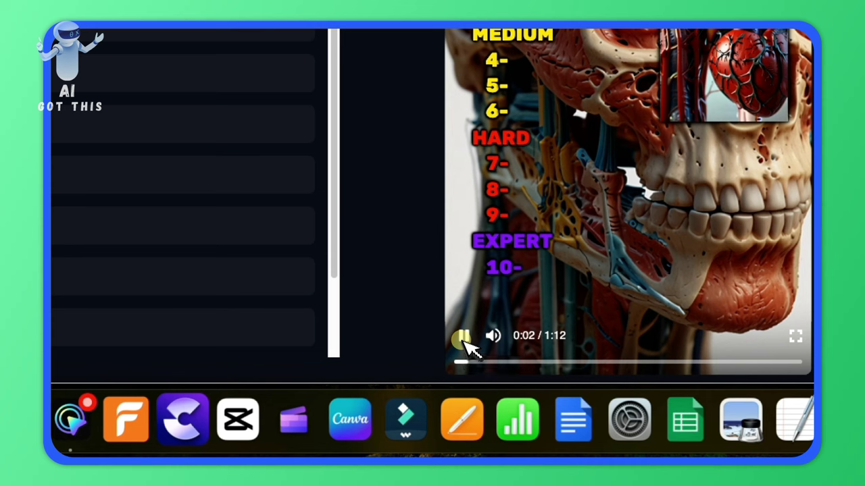